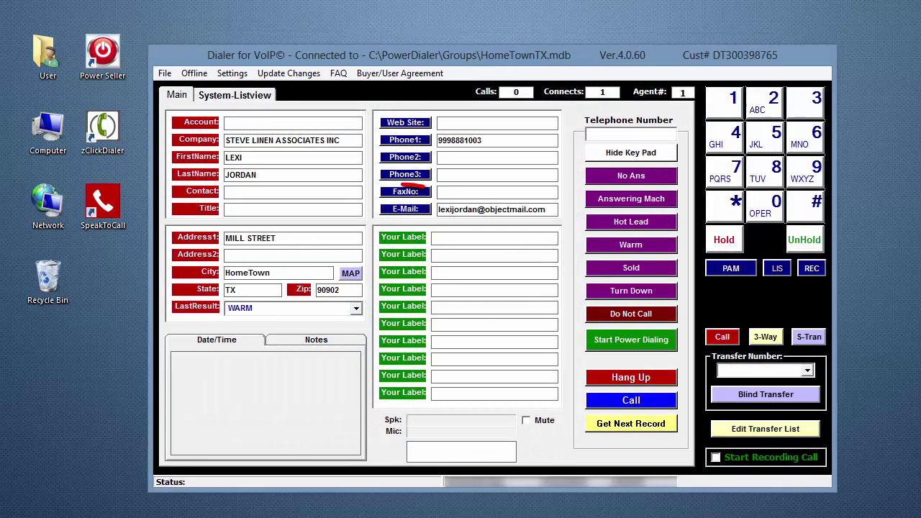
Step: In the E-Mail Sender's Email sys settings, enter the sender Gmail address and SMTP server smtp.gmail.com
left_click(404, 209)
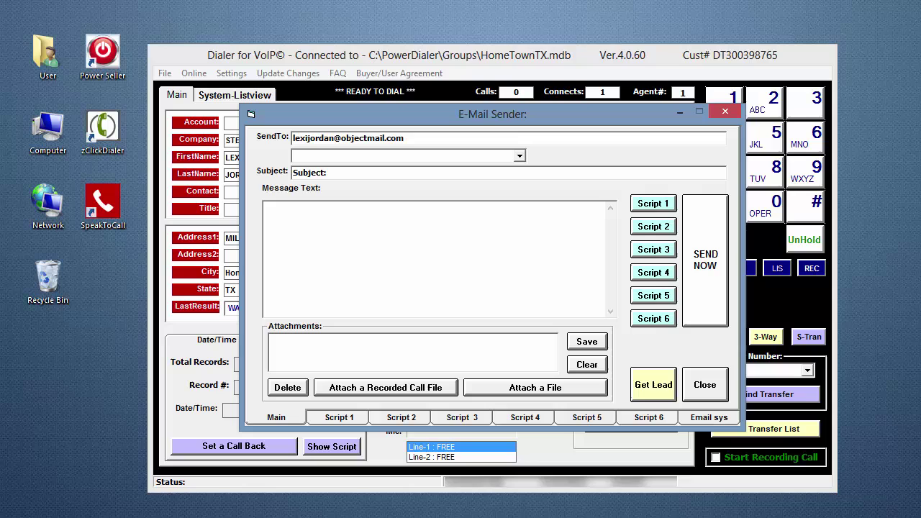
left_click(698, 419)
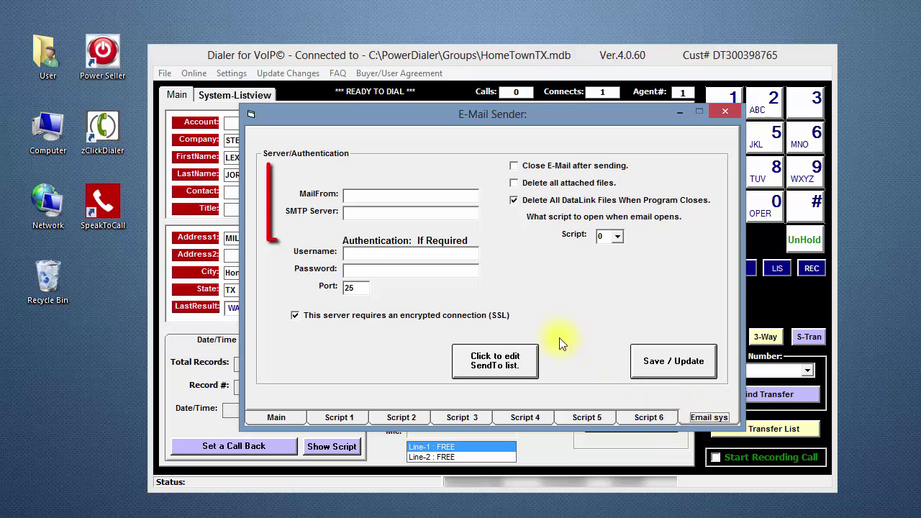
left_click(366, 193)
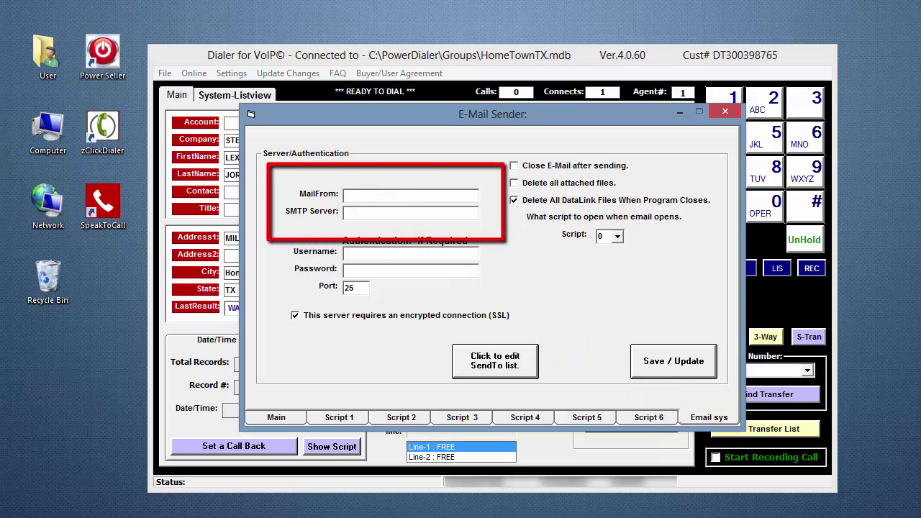
mouse_move(369, 216)
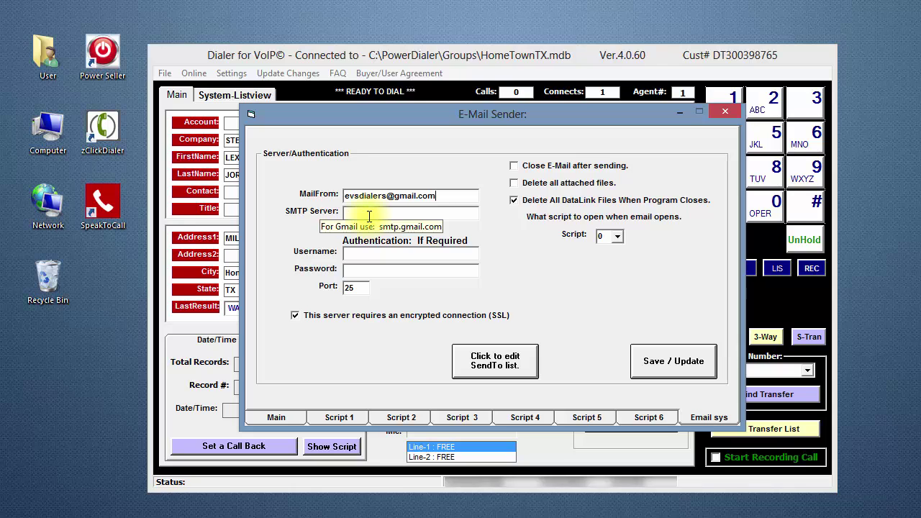
left_click(370, 213)
type("smt")
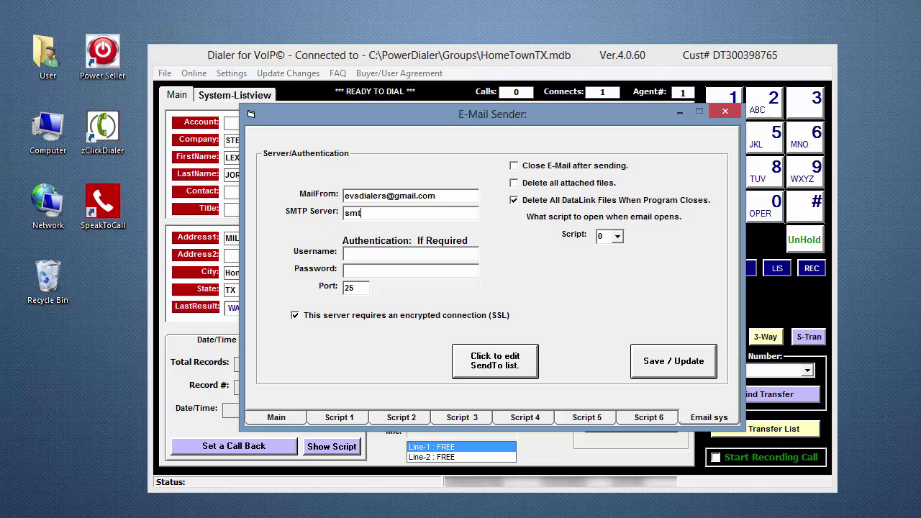
type("p.gmail.com")
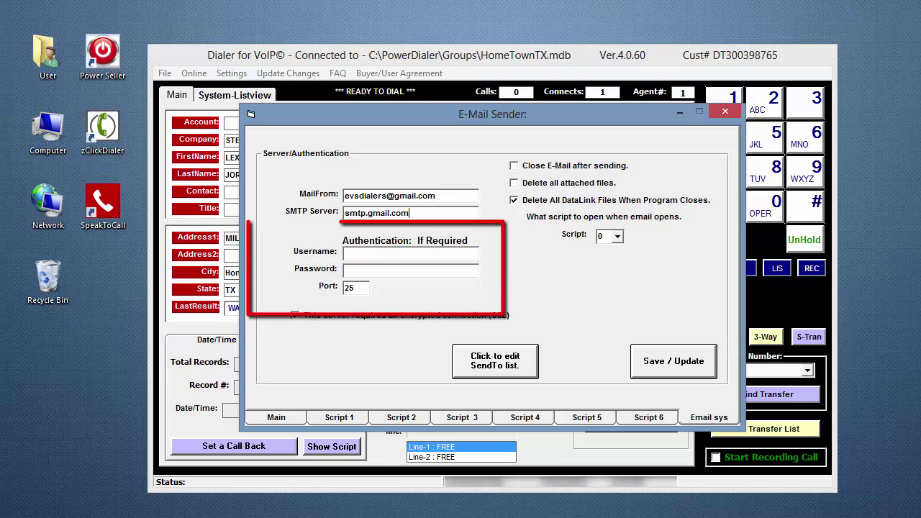
mouse_move(363, 254)
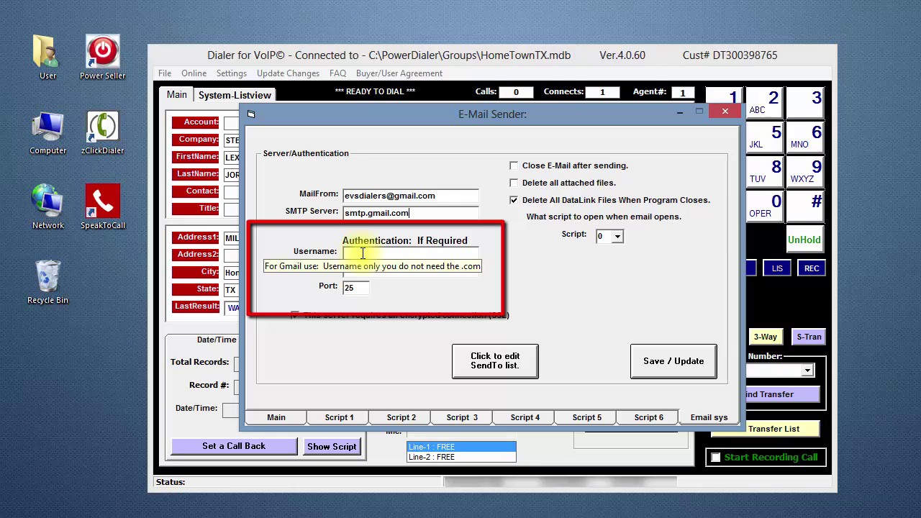
Step: Enter the Gmail account username and password, change the port from 25 to 587, and save
left_click(363, 252)
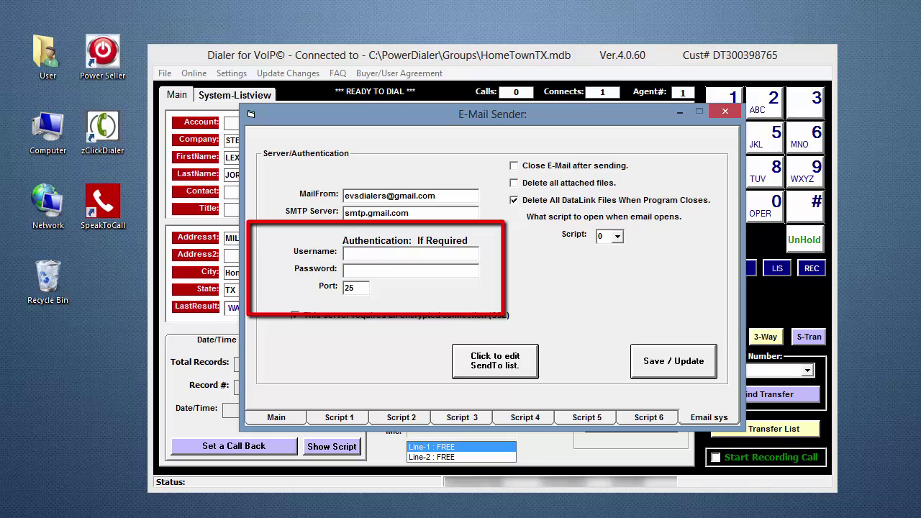
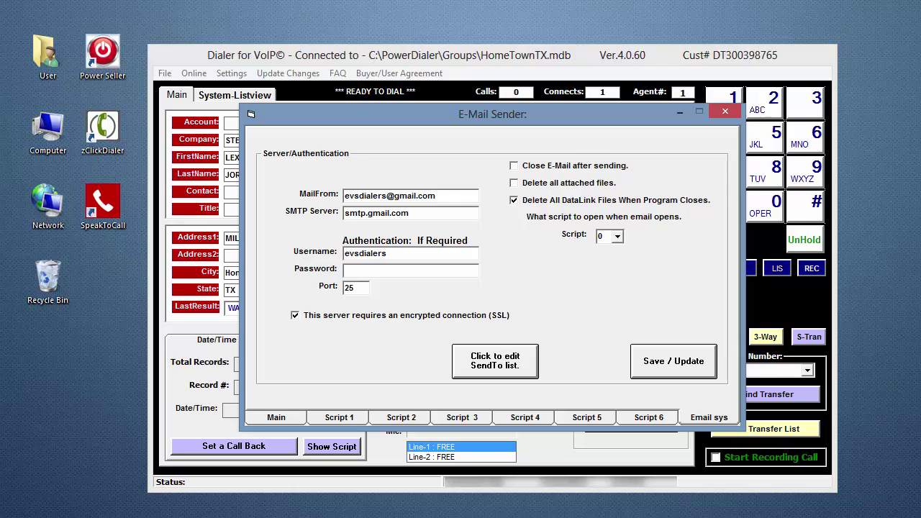
left_click(380, 268)
type("********")
mouse_move(360, 287)
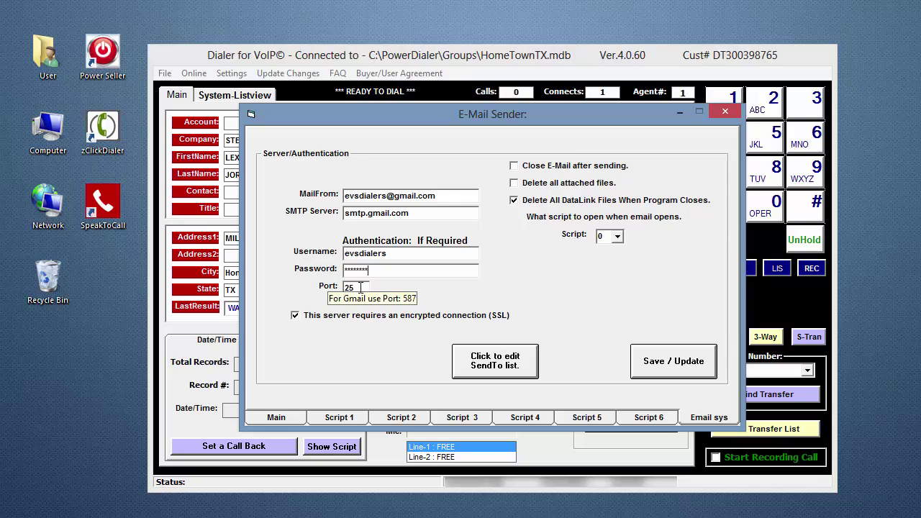
double_click(359, 287)
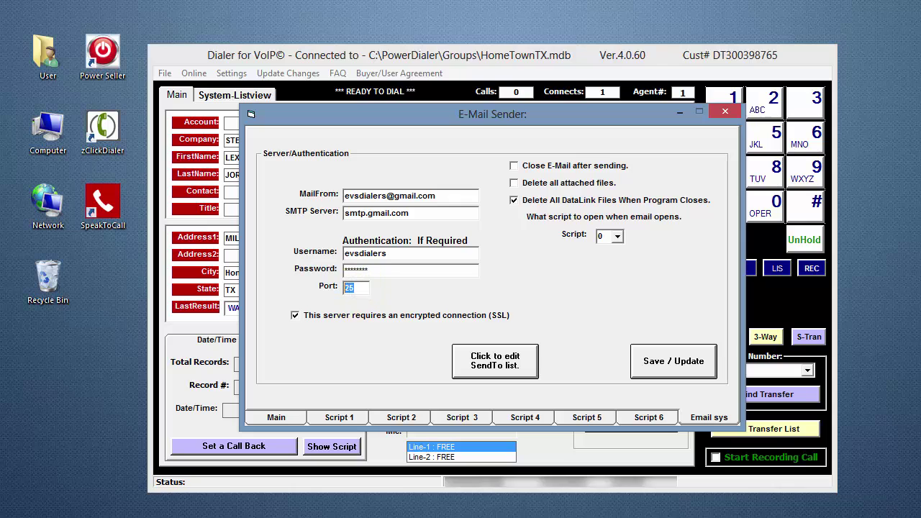
type("587")
left_click(654, 360)
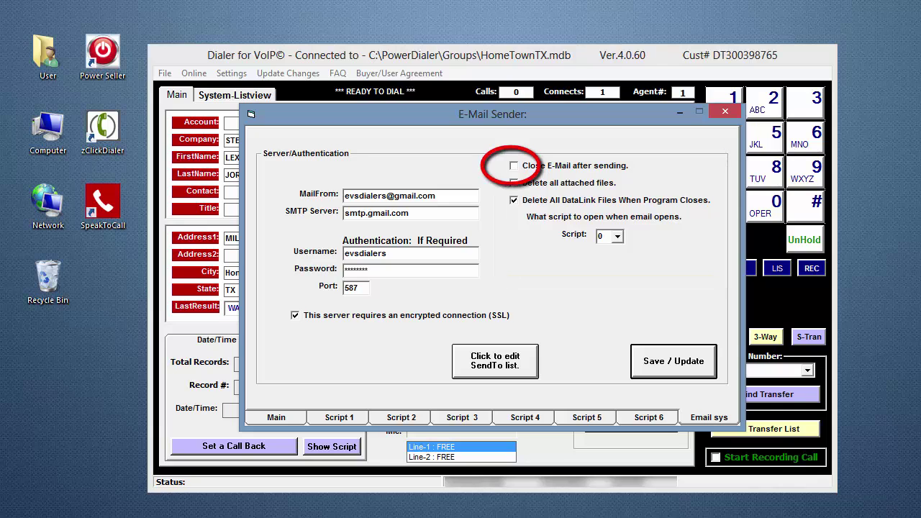
Step: Enable 'Close E-Mail after sending' and show the opening-script choices 0–6
left_click(513, 167)
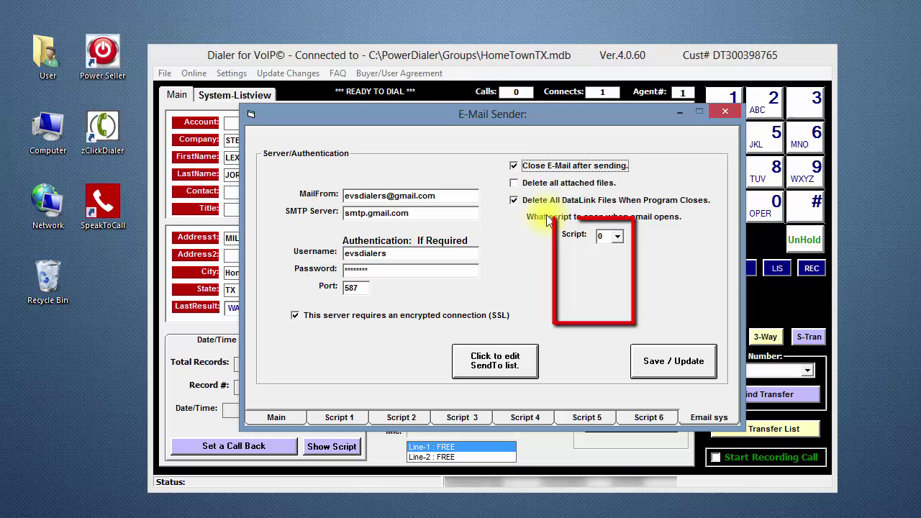
left_click(617, 236)
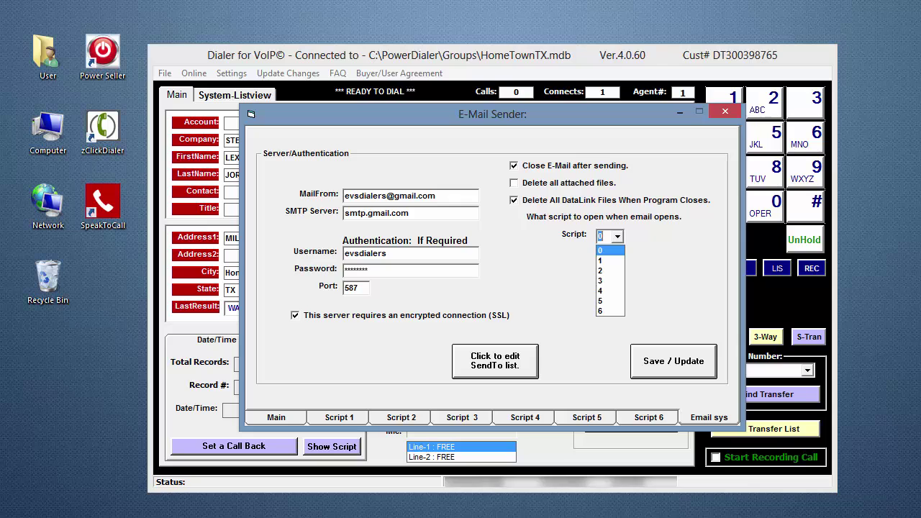
left_click(610, 259)
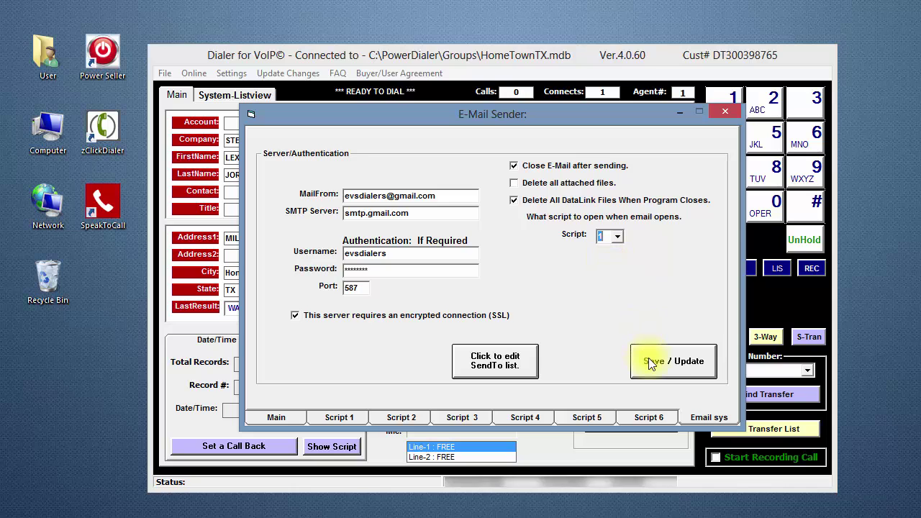
left_click(676, 365)
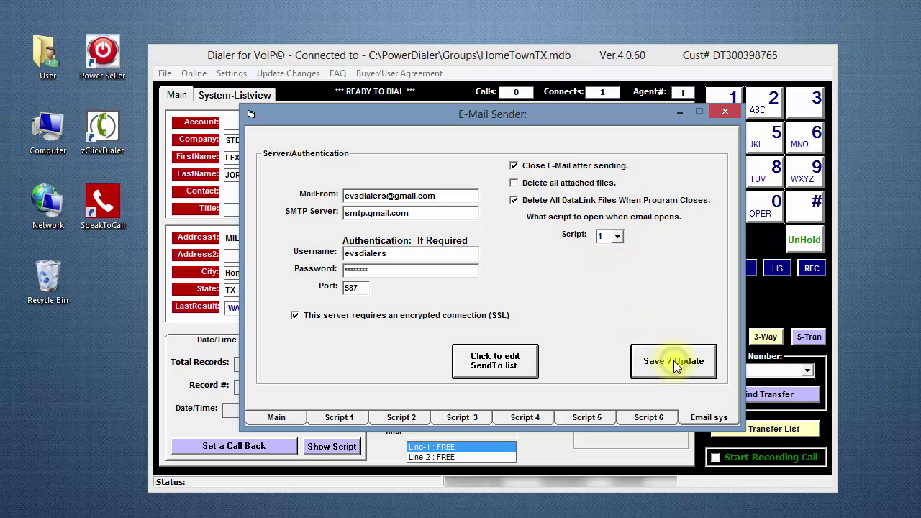
left_click(723, 109)
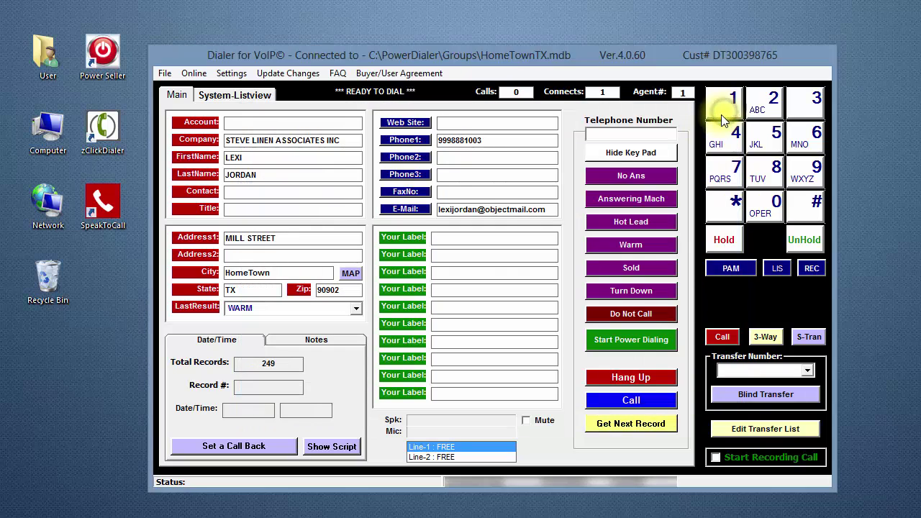
left_click(404, 208)
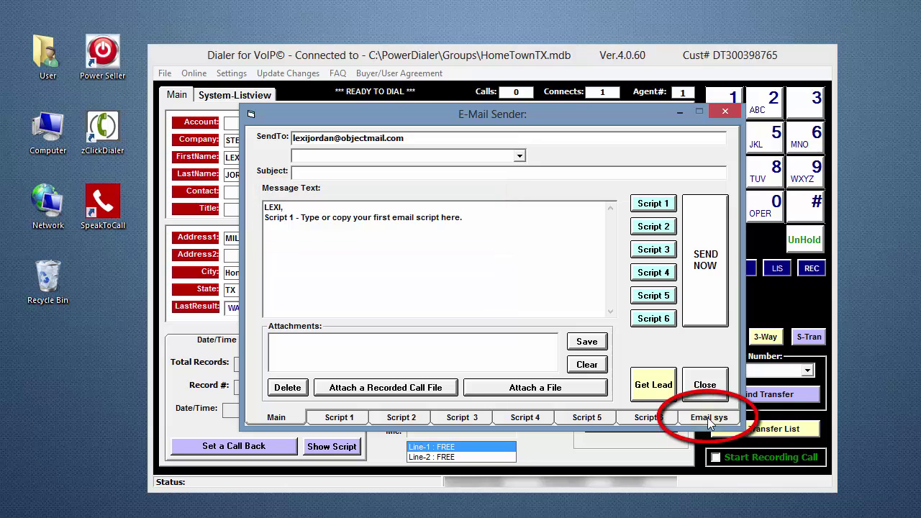
left_click(710, 419)
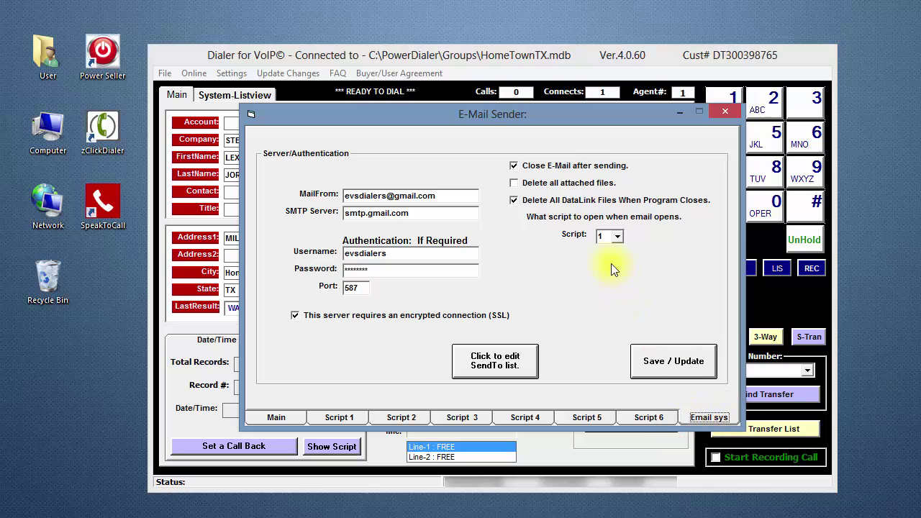
left_click(618, 237)
left_click(619, 251)
left_click(697, 363)
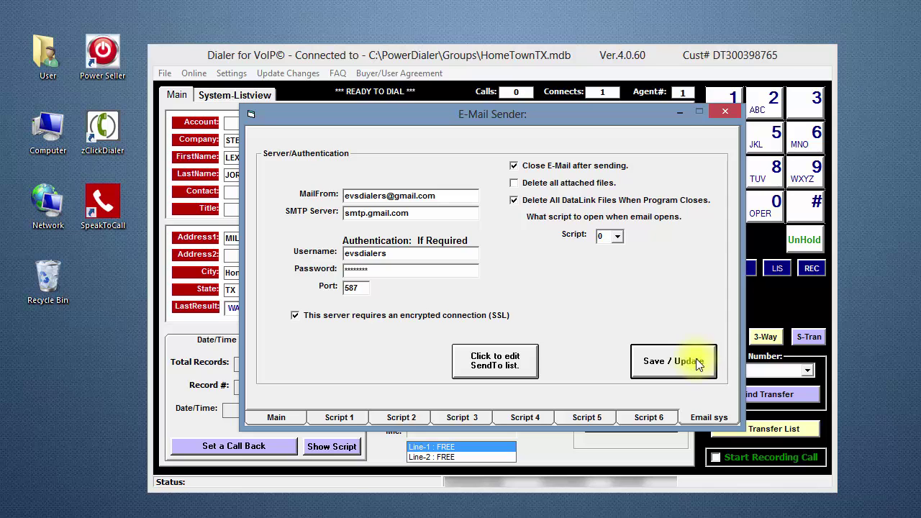
left_click(723, 112)
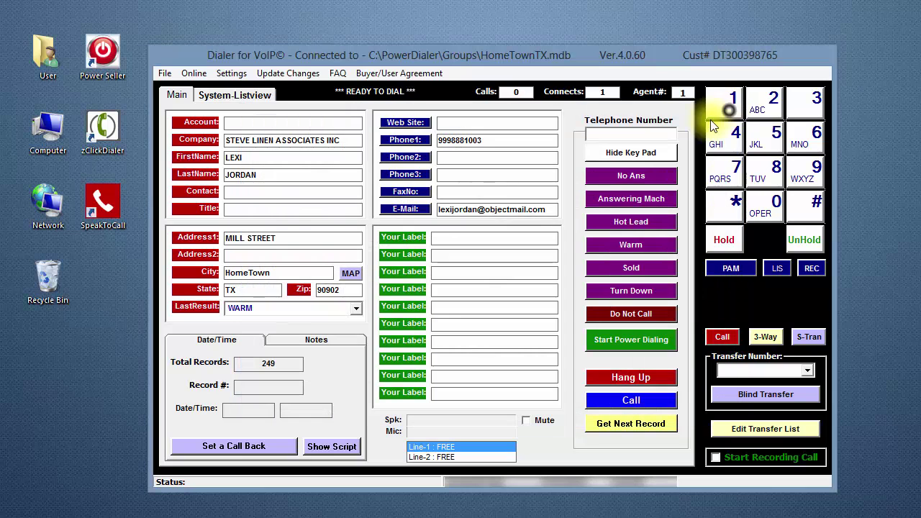
left_click(407, 209)
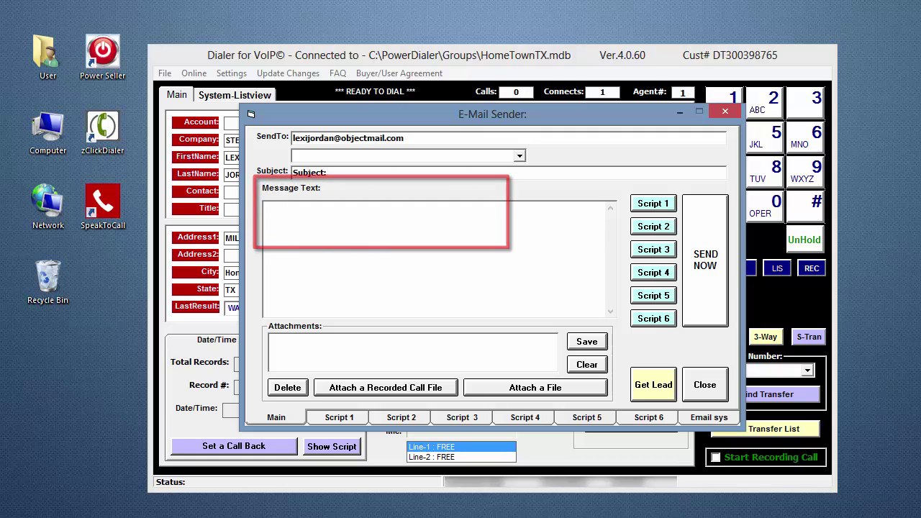
Step: Place the E-Mail Sender on the right, beside the dialer's lead form
left_click_drag(413, 116, 582, 18)
left_click_drag(322, 63, 180, 23)
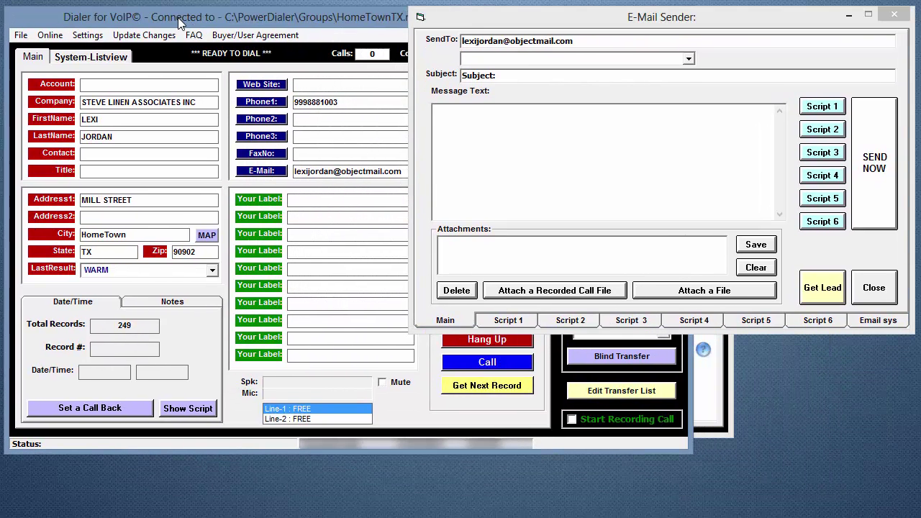
left_click(570, 20)
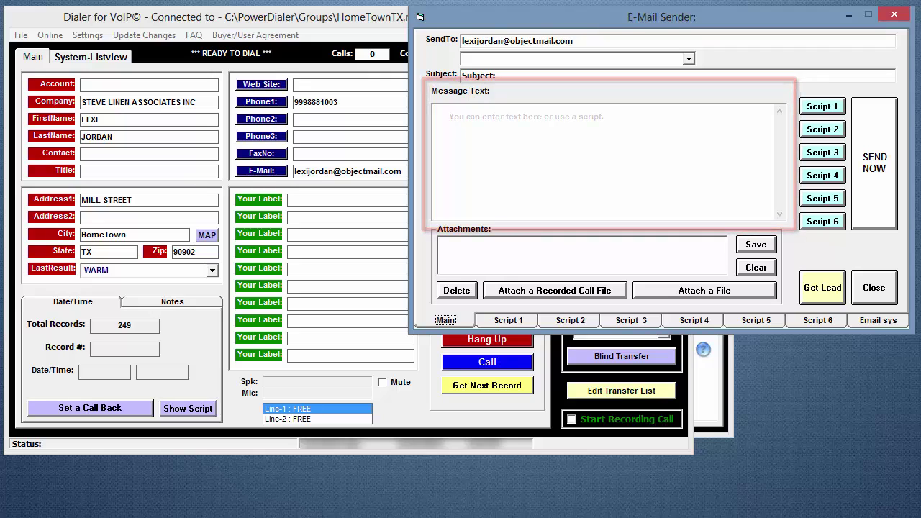
Step: Fill the lead's message with Script 4's text, after trying Scripts 1 and 2
left_click(821, 106)
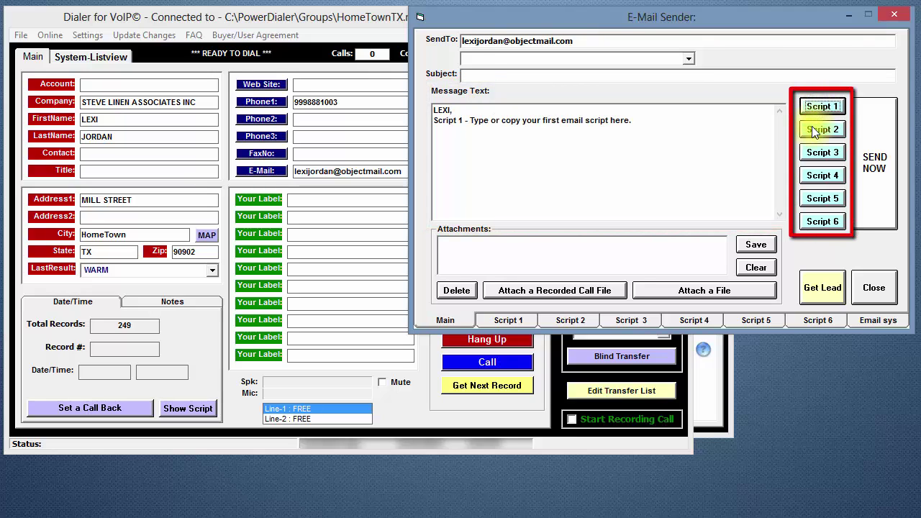
left_click(815, 131)
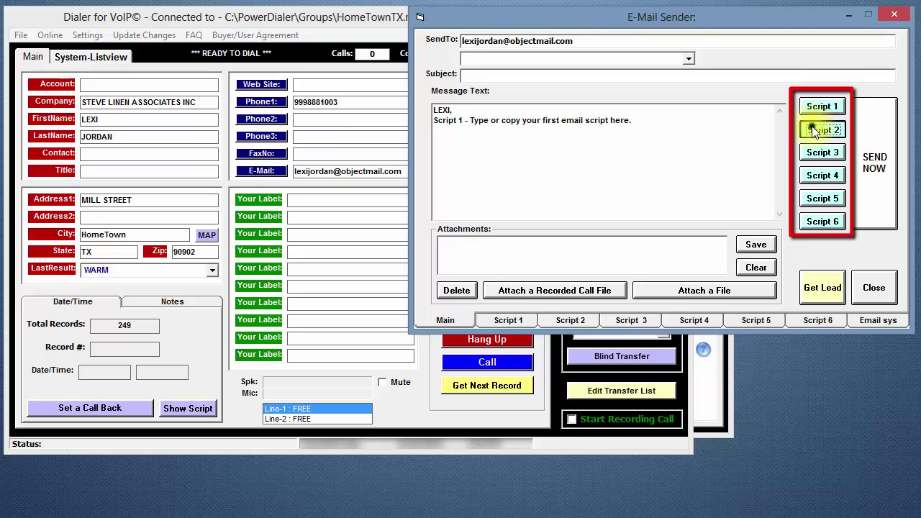
left_click(814, 175)
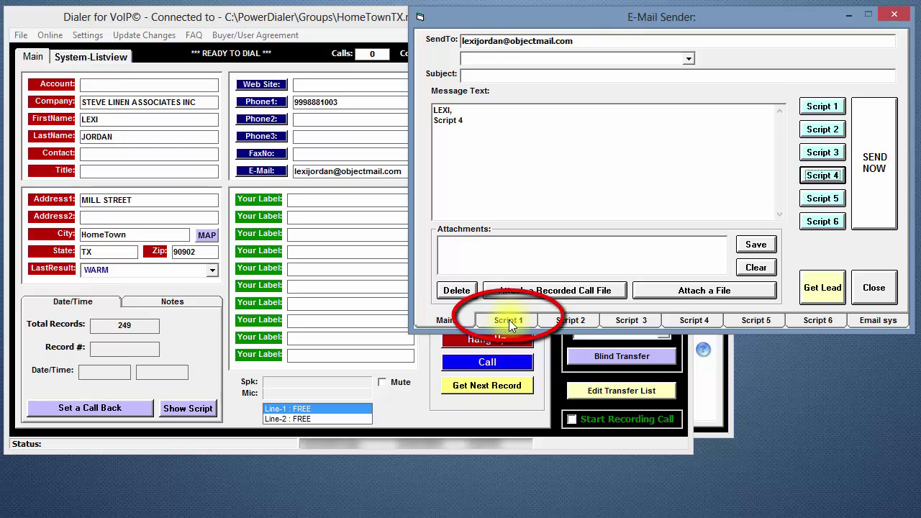
Step: Replace Script 1's placeholder text with 'Any changes you make...', add subject 'changes', and save
left_click(509, 320)
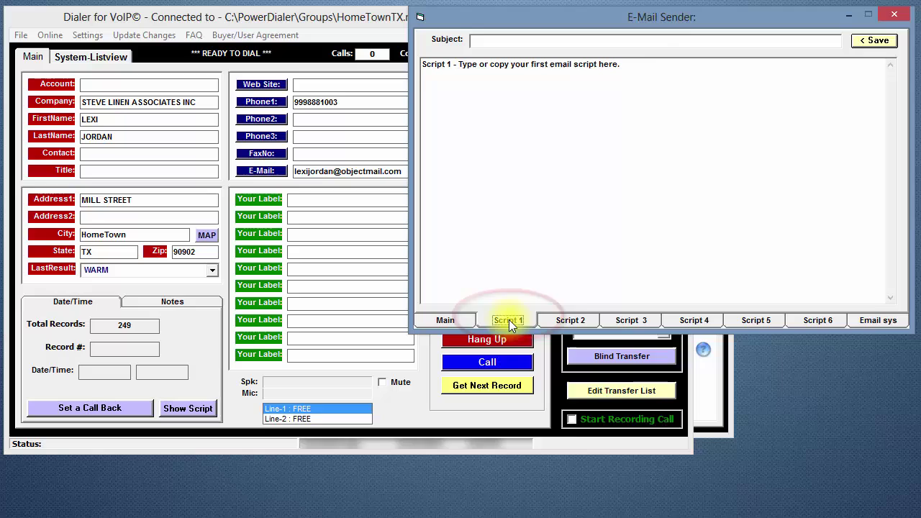
left_click(631, 68)
left_click_drag(631, 69, 422, 64)
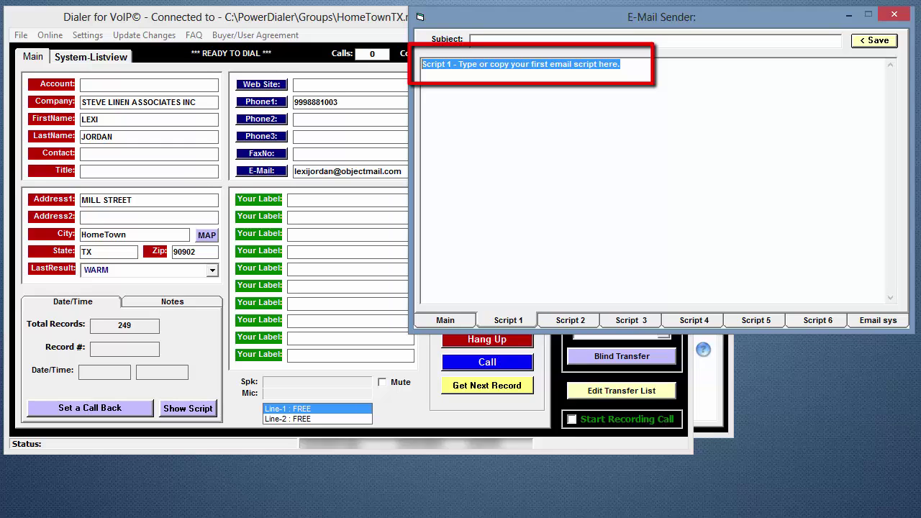
type("Any")
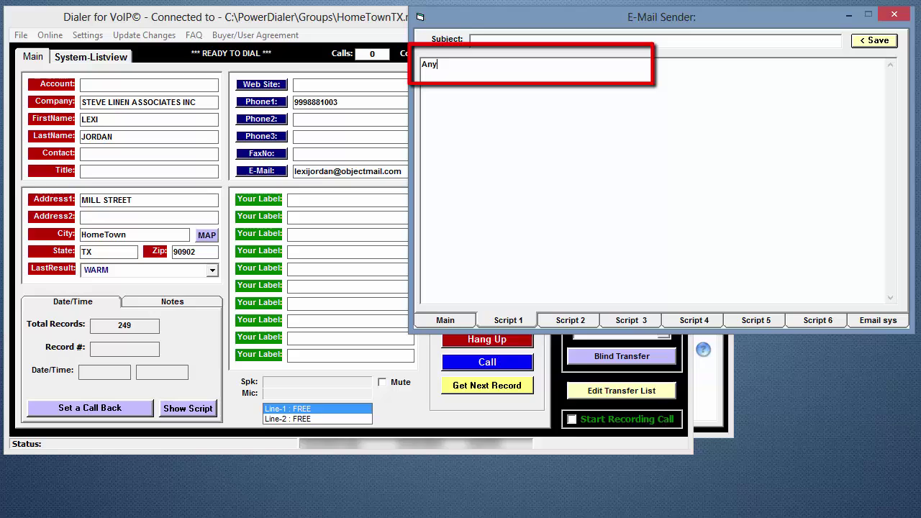
type(" changes you m")
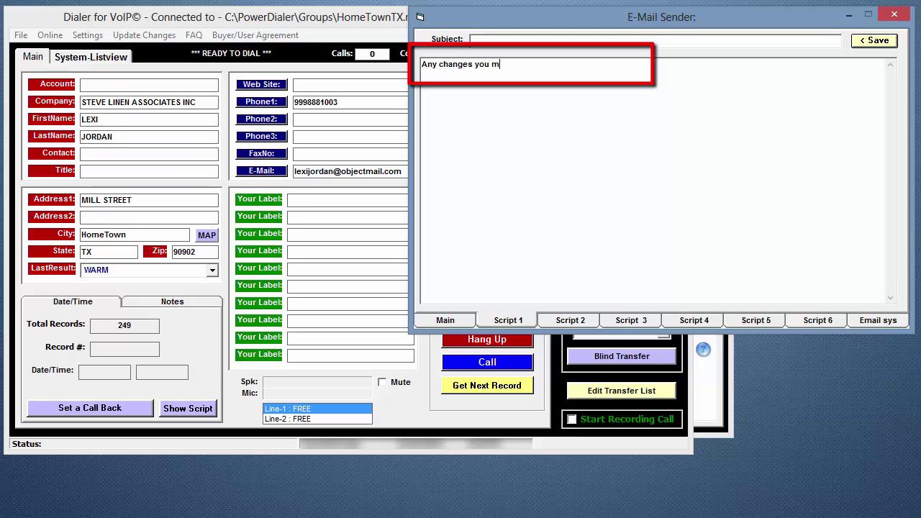
type("ake...")
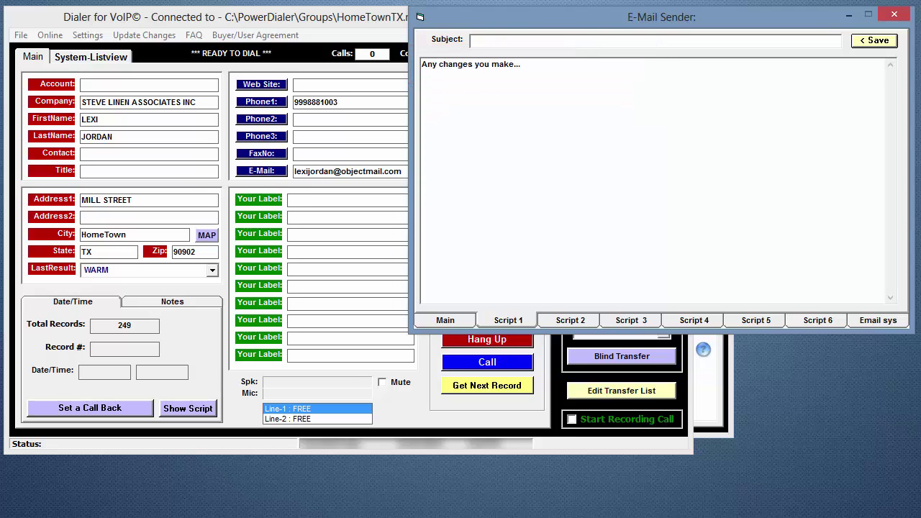
left_click(500, 42)
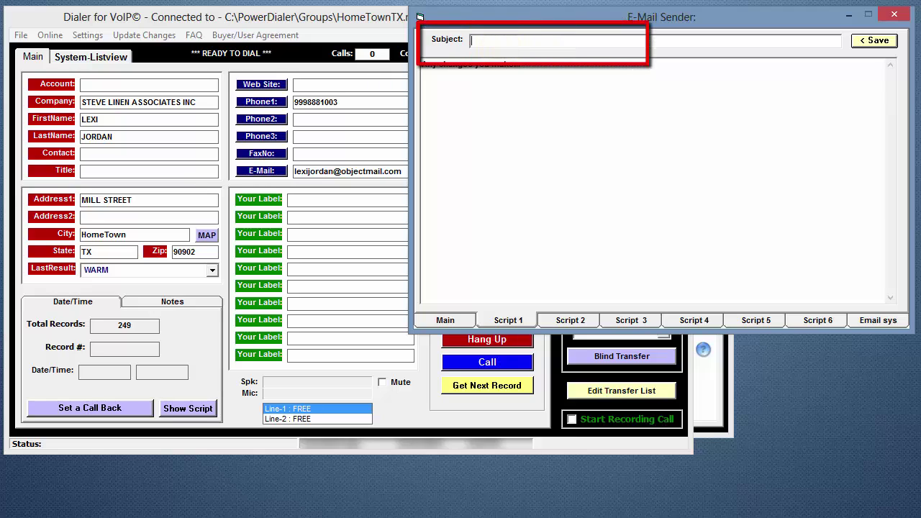
type("changes")
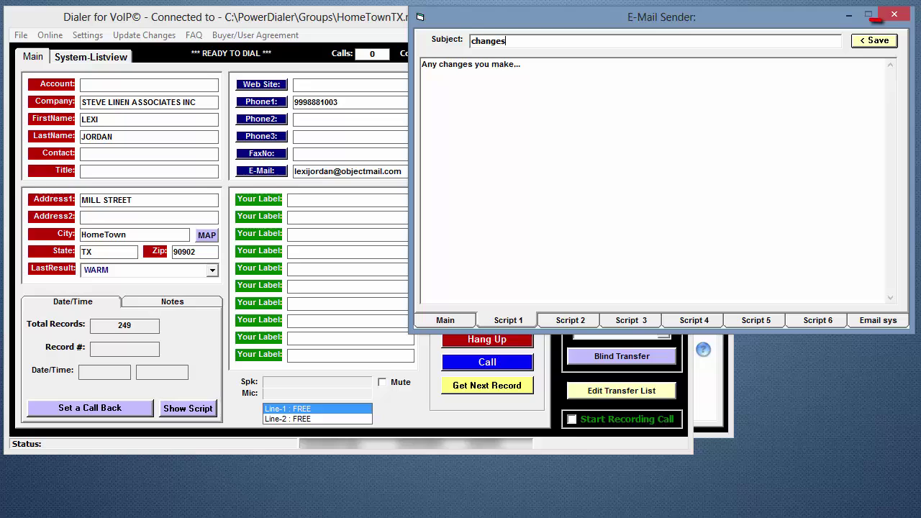
left_click(875, 40)
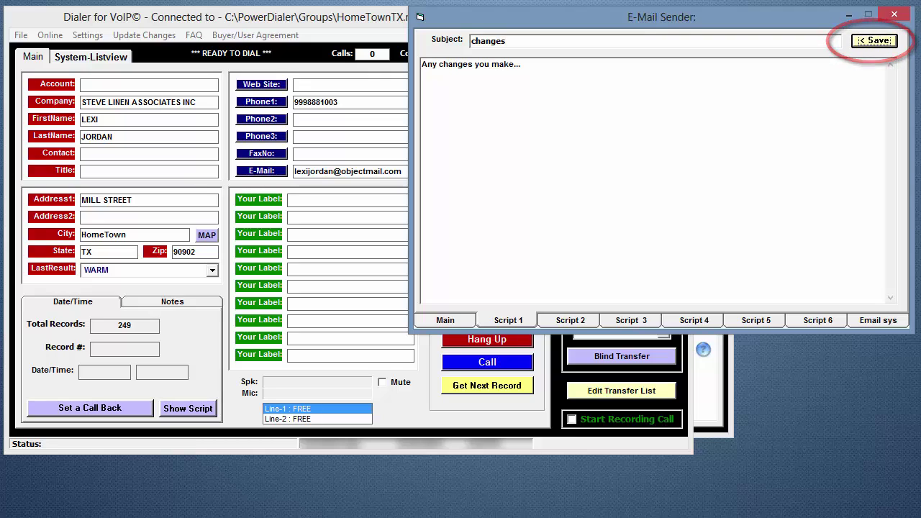
Step: Load Script 1 into the lead's message and add an 'edit' line above its body
left_click(447, 318)
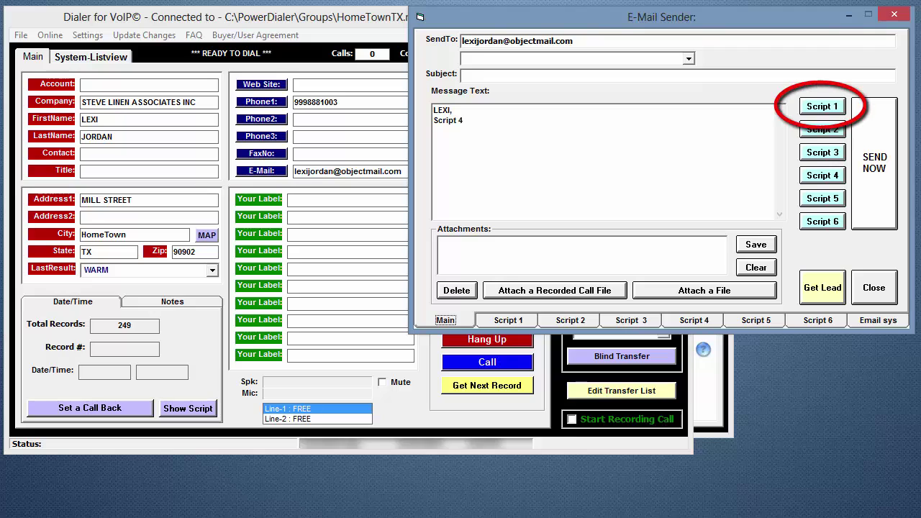
left_click(825, 109)
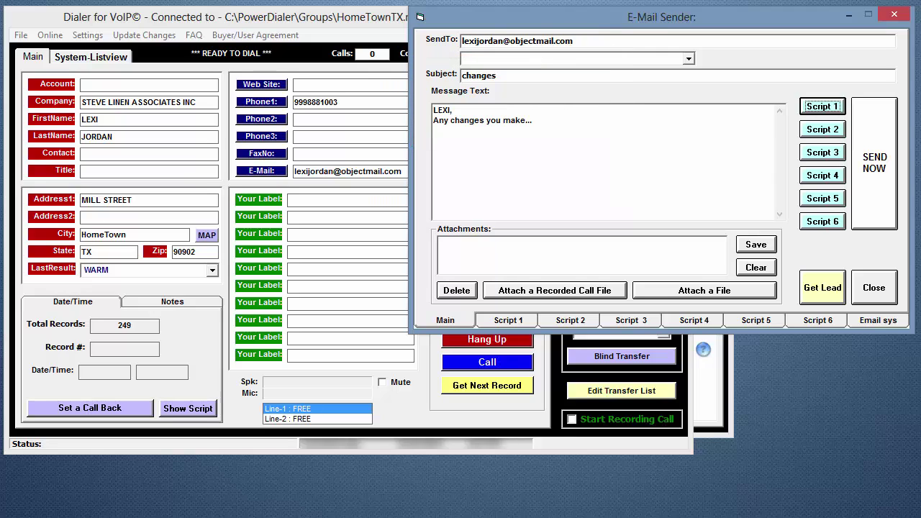
left_click(432, 119)
type("edit")
key("Return")
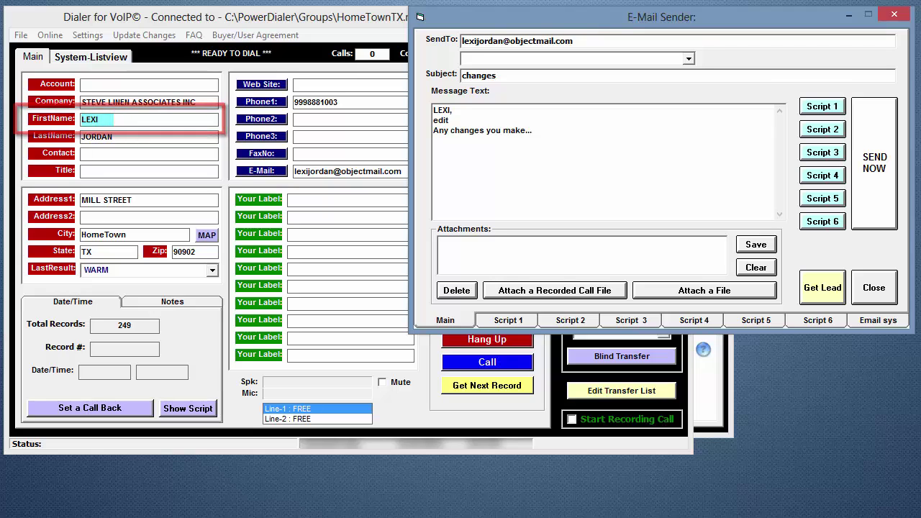
Step: Attach Sample Scripts.doc from the Desktop to the email
left_click(700, 291)
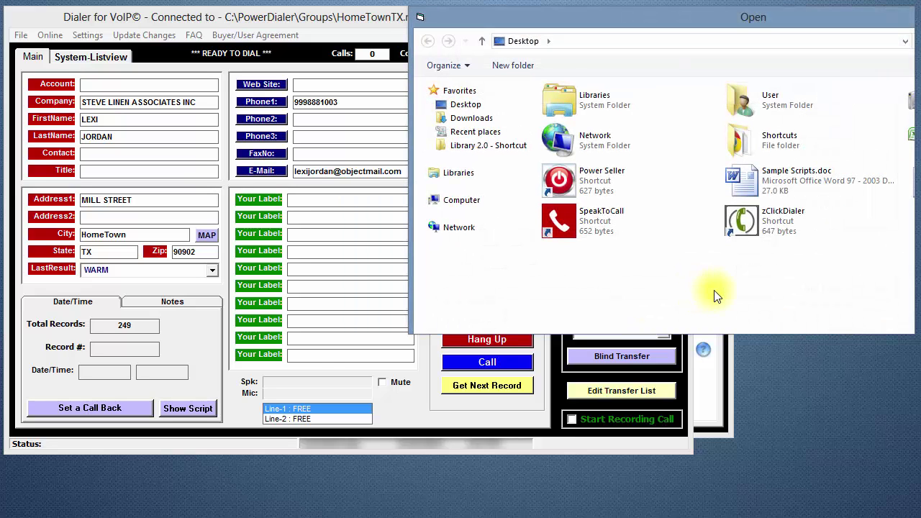
left_click(811, 175)
double_click(811, 176)
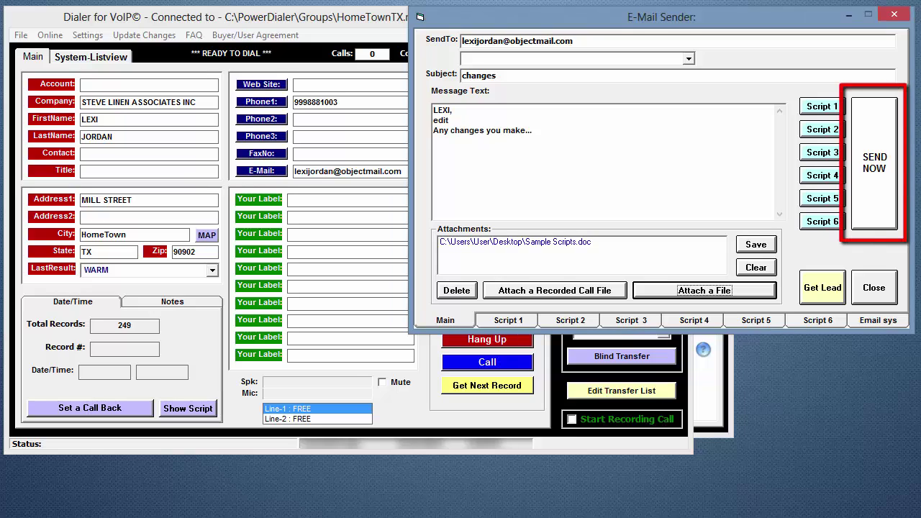
Step: Send the email with its attachment to the lead now
left_click(871, 161)
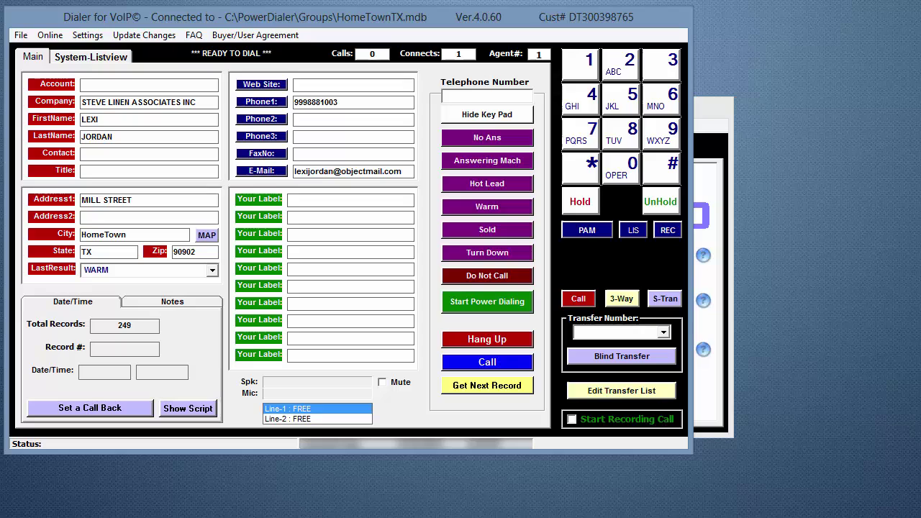
left_click(167, 302)
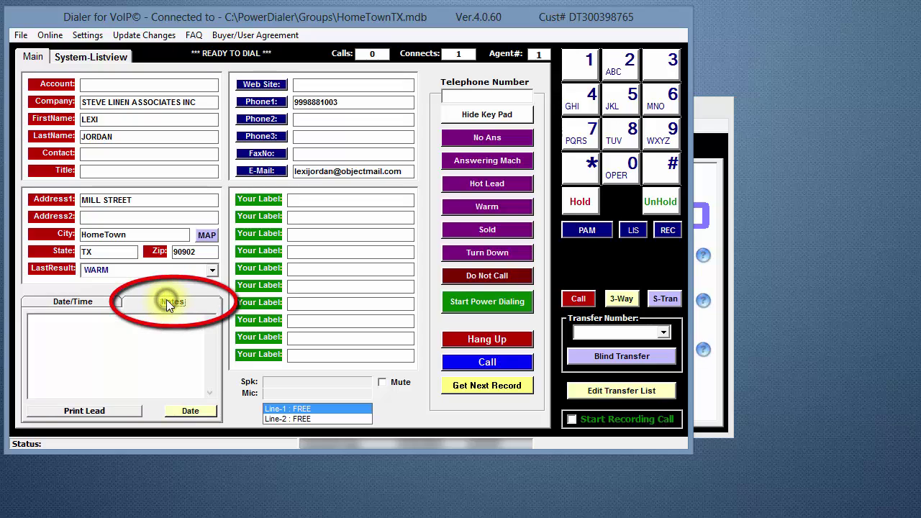
left_click(189, 411)
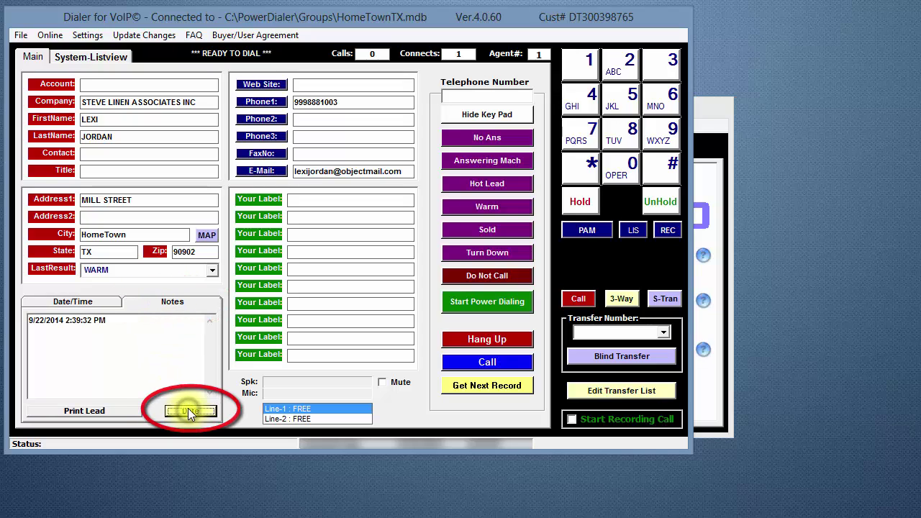
left_click(67, 341)
type("Enter your note")
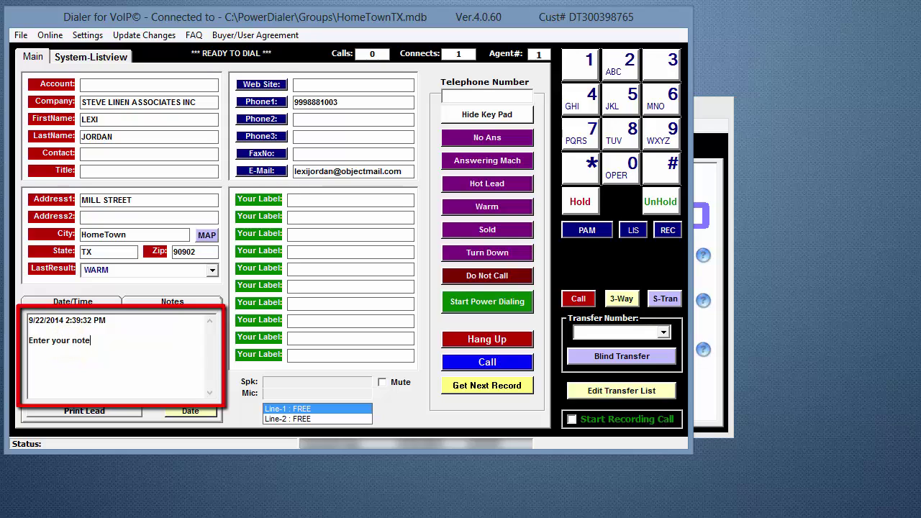
type(" here.")
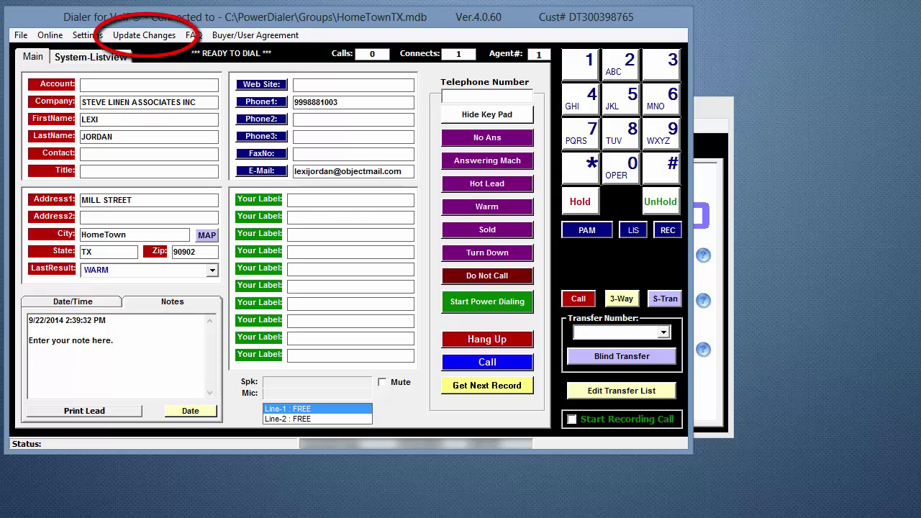
Step: Open the E-Mail Sender for the current lead at its Email sys server settings
left_click(263, 172)
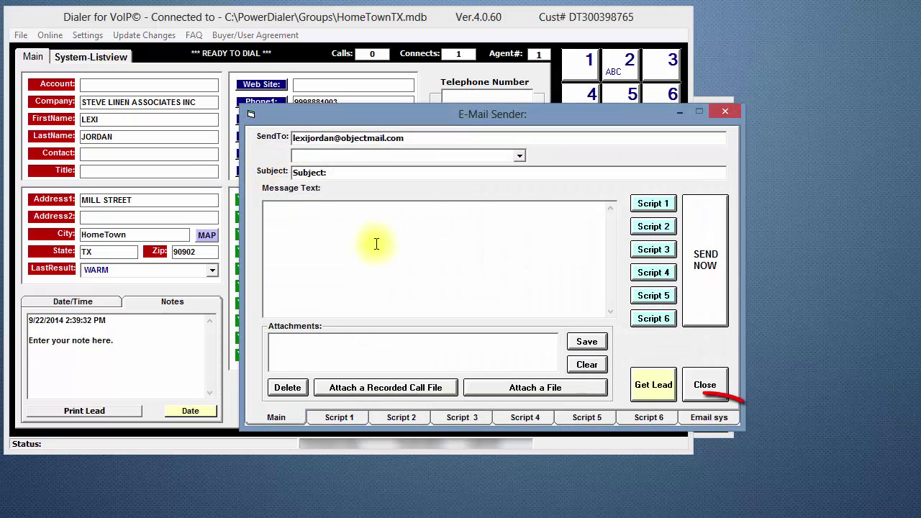
left_click(713, 415)
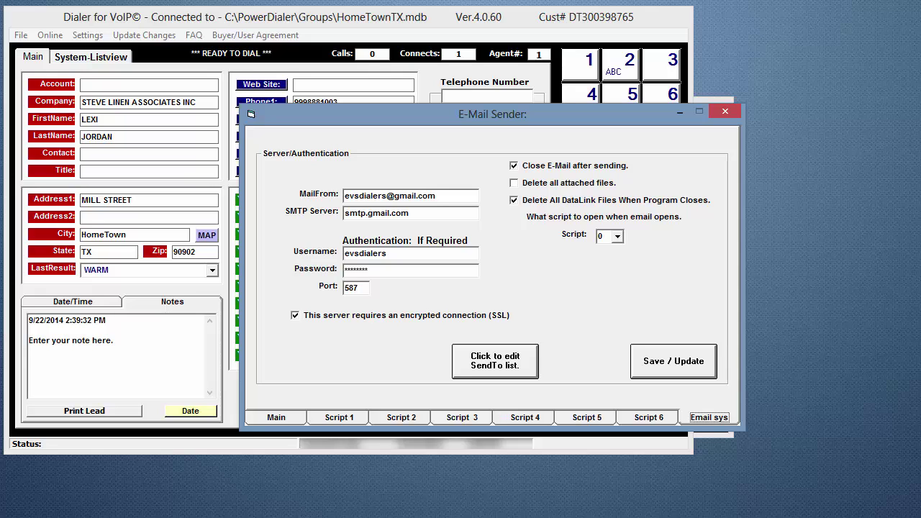
Step: Replace the three sample SendTo addresses with one new recipient address, save, and close Notepad
left_click(479, 360)
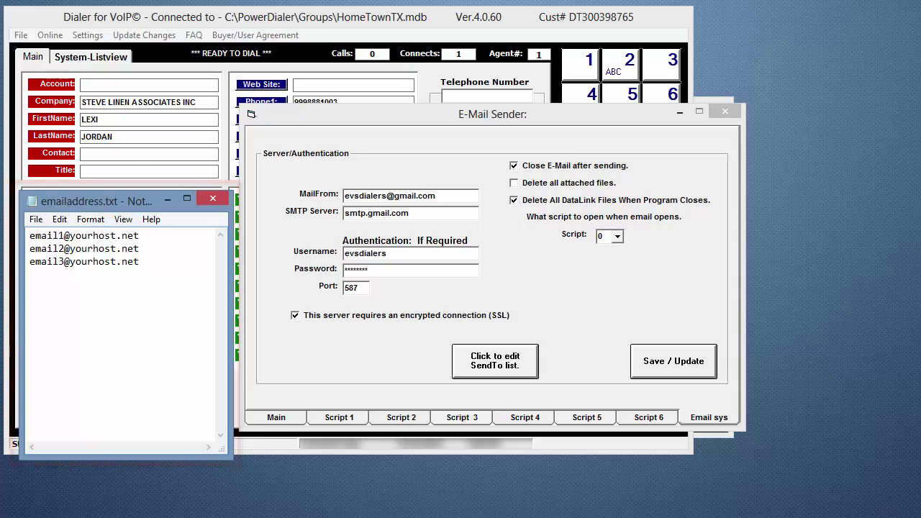
mouse_move(144, 263)
left_mouse_down()
mouse_move(100, 235)
mouse_move(30, 236)
left_mouse_up()
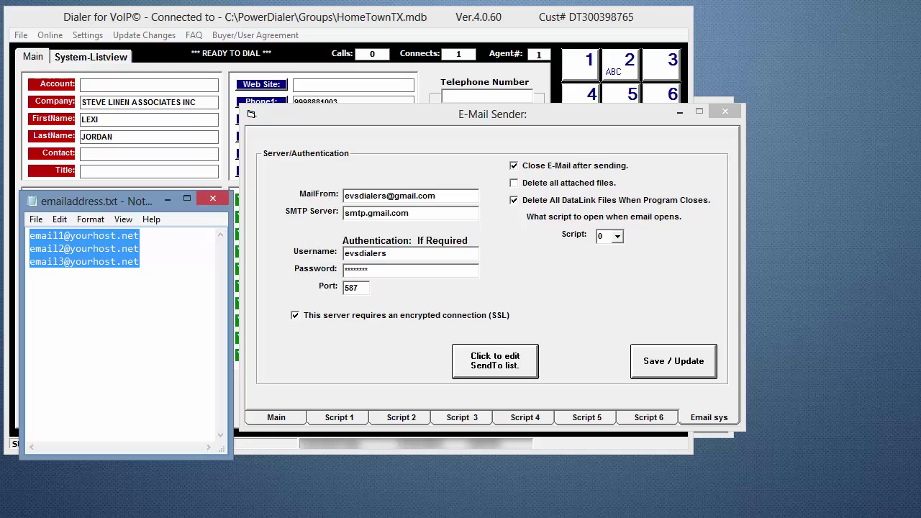
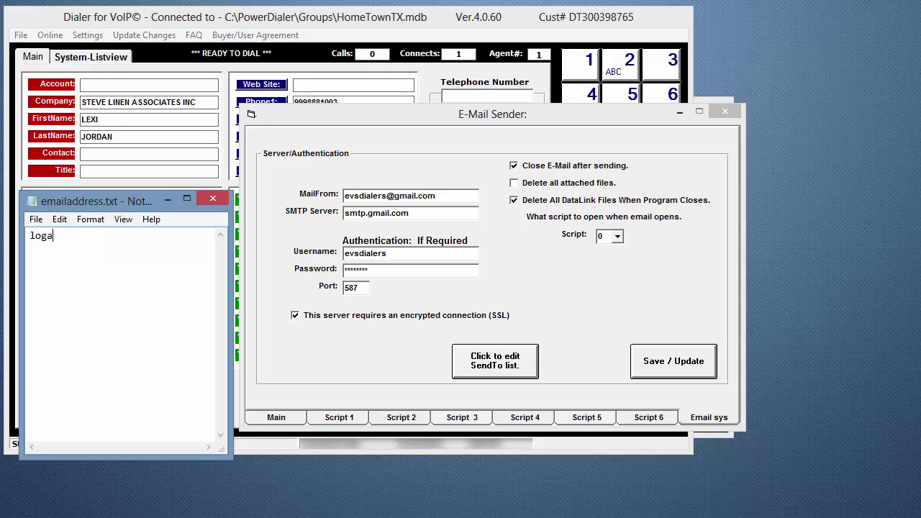
left_click(35, 219)
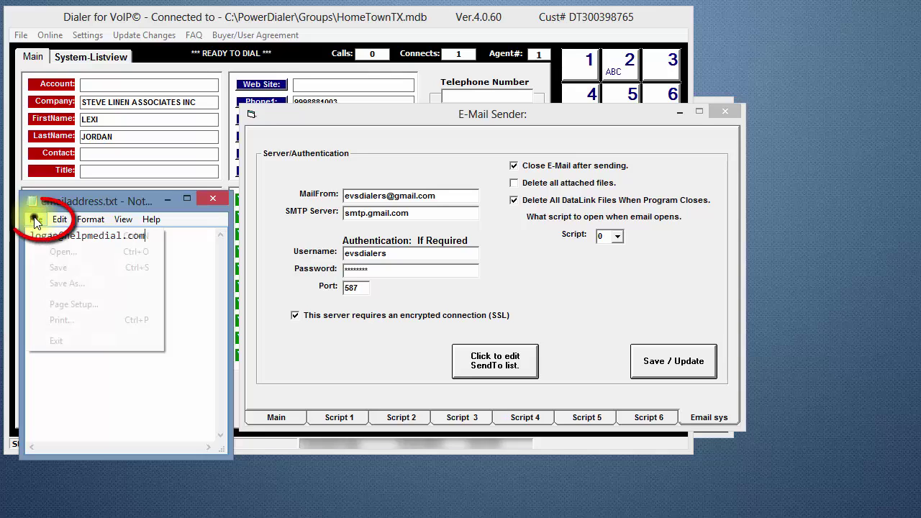
left_click(72, 266)
left_click(216, 198)
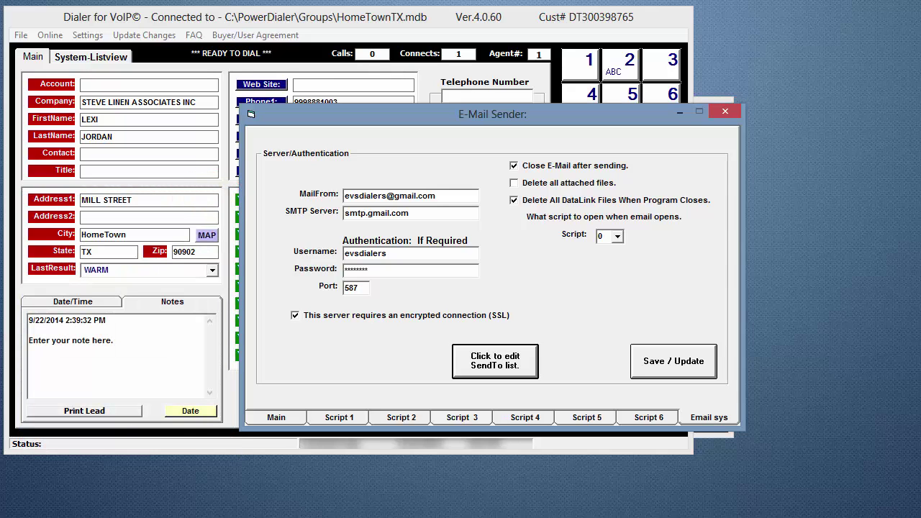
Step: Turn off 'Close E-Mail after sending', save the settings, and go back to the compose page
left_click(514, 166)
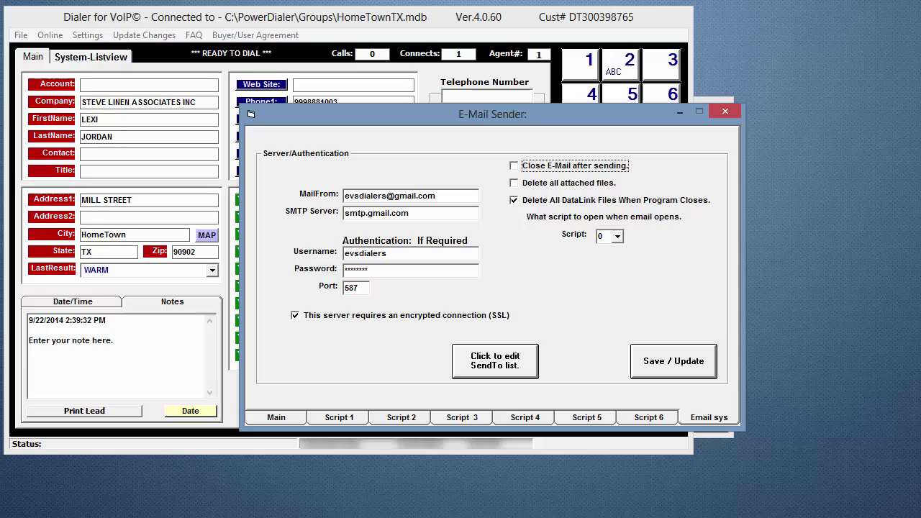
left_click(662, 370)
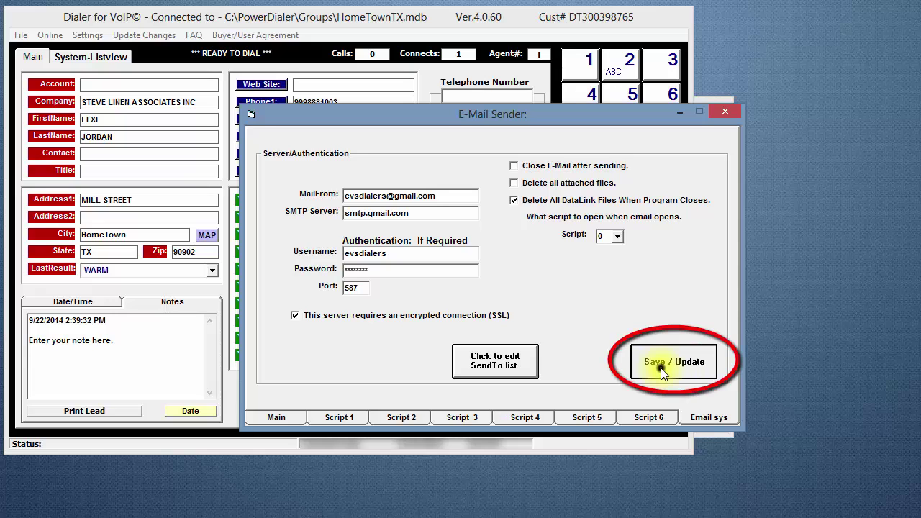
left_click(276, 418)
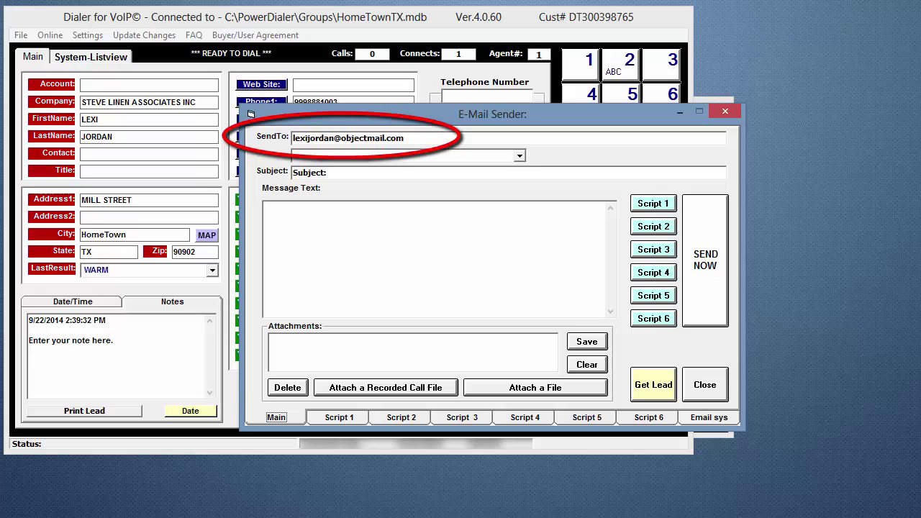
Step: Replace the lead's recipient address with the saved SendTo contact address
left_click_drag(414, 140, 291, 141)
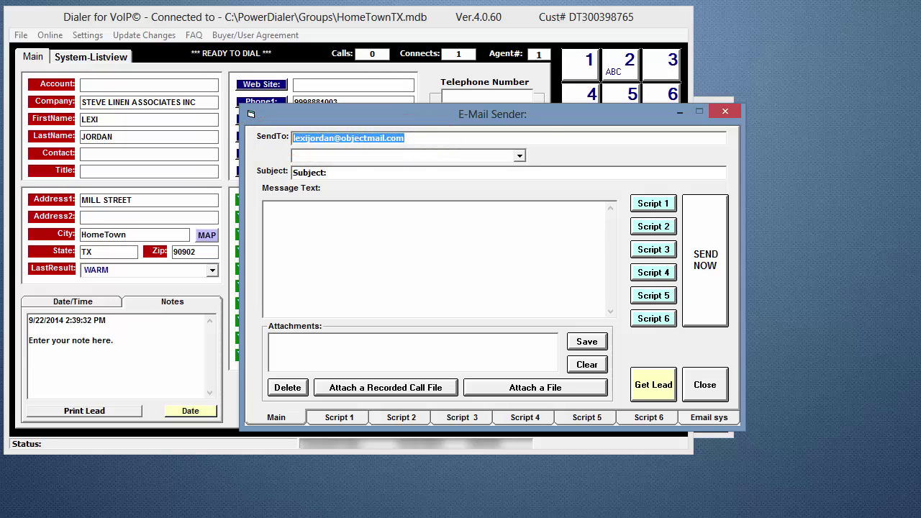
key("Delete")
left_click(520, 155)
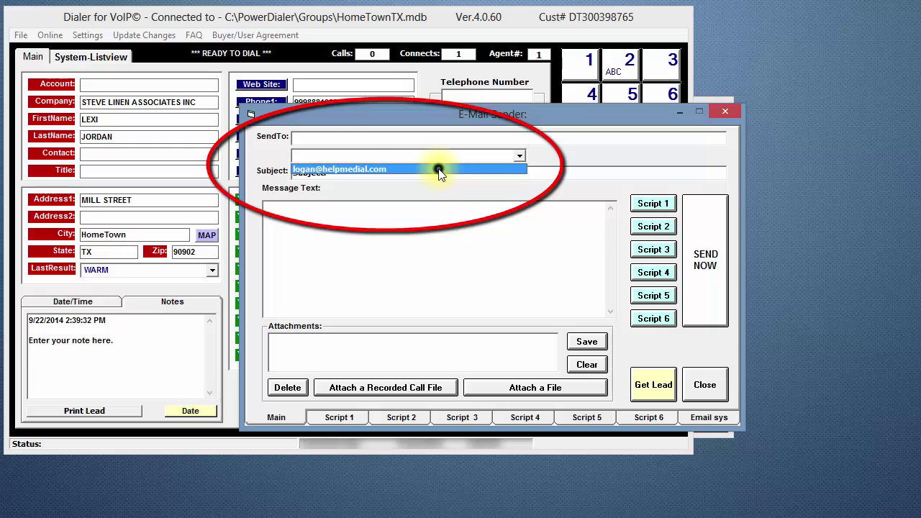
left_click(438, 169)
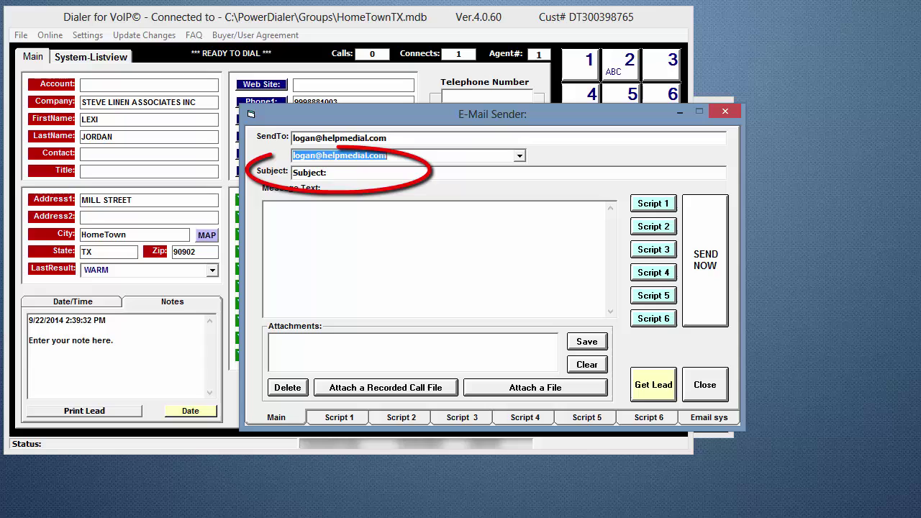
Step: Set the subject to 'Lead' and begin the message body with 'Lead' followed by a new line
double_click(348, 176)
type("L")
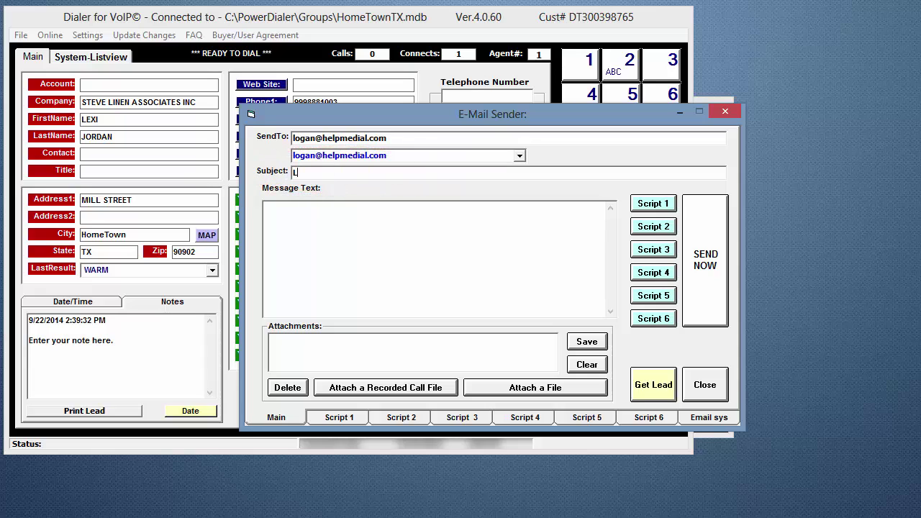
type("ead")
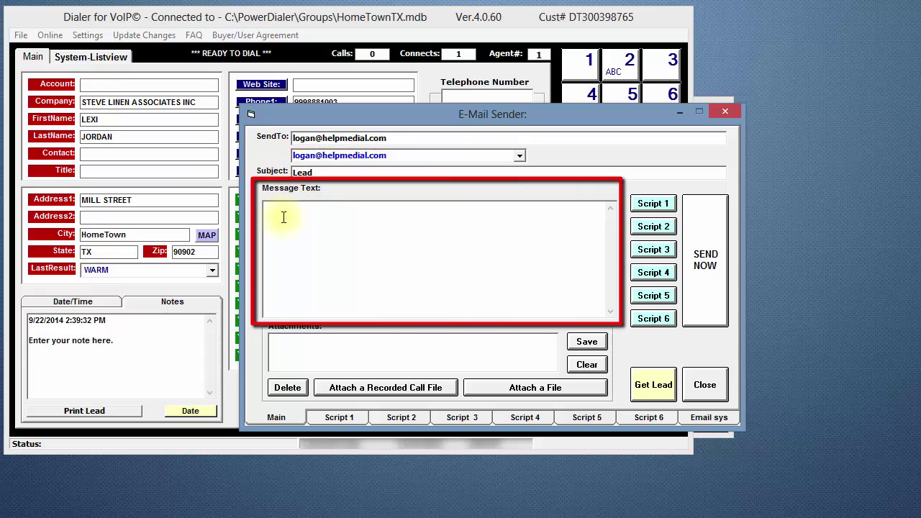
left_click(282, 215)
type("Lead")
key("Return")
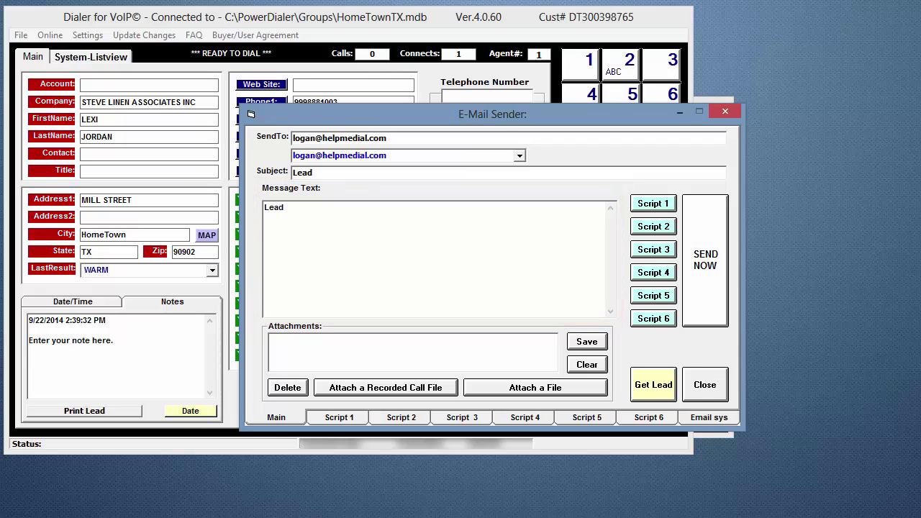
Step: Insert the current lead's record fields and timestamped note into the message, then review them
left_click(653, 385)
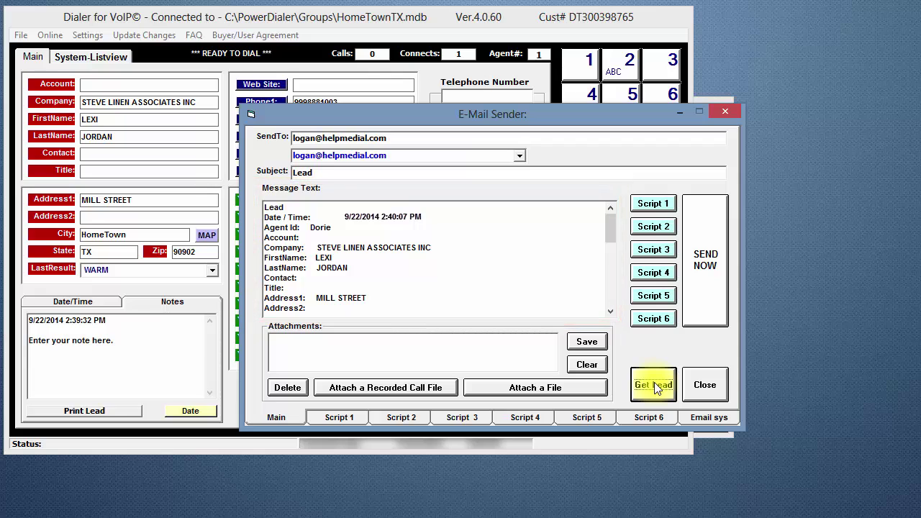
left_click_drag(609, 231, 615, 319)
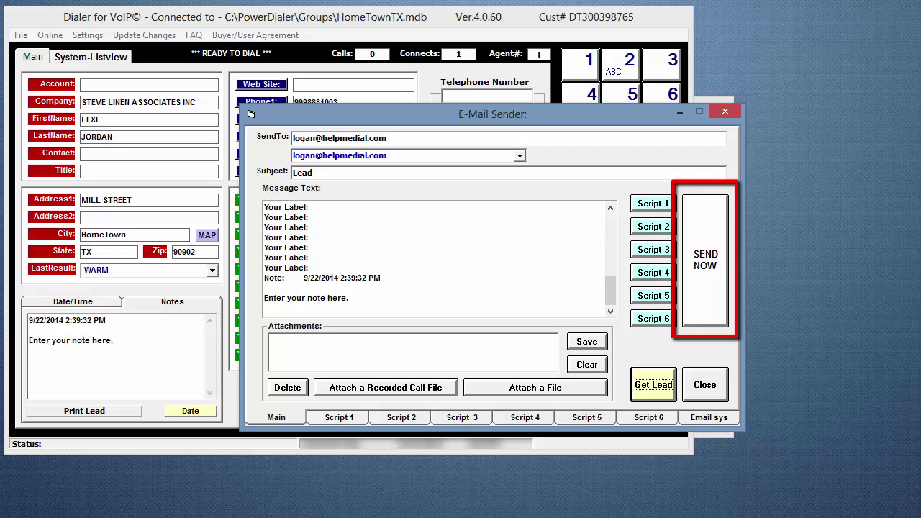
Step: Send the lead e-mail and close the E-Mail Sender window
left_click(705, 259)
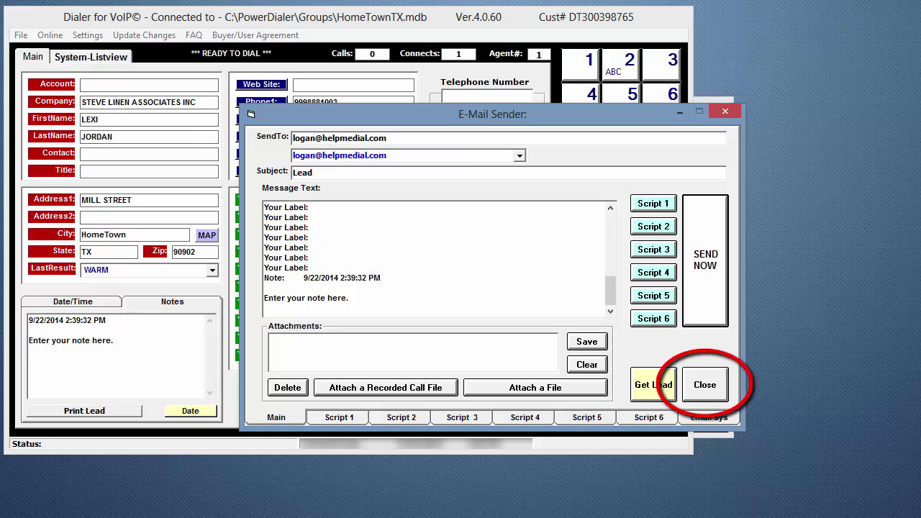
left_click(705, 387)
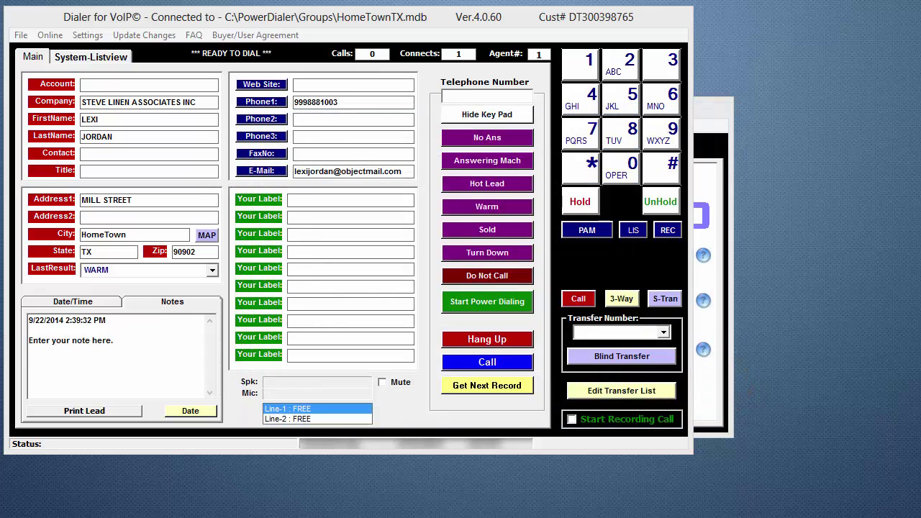